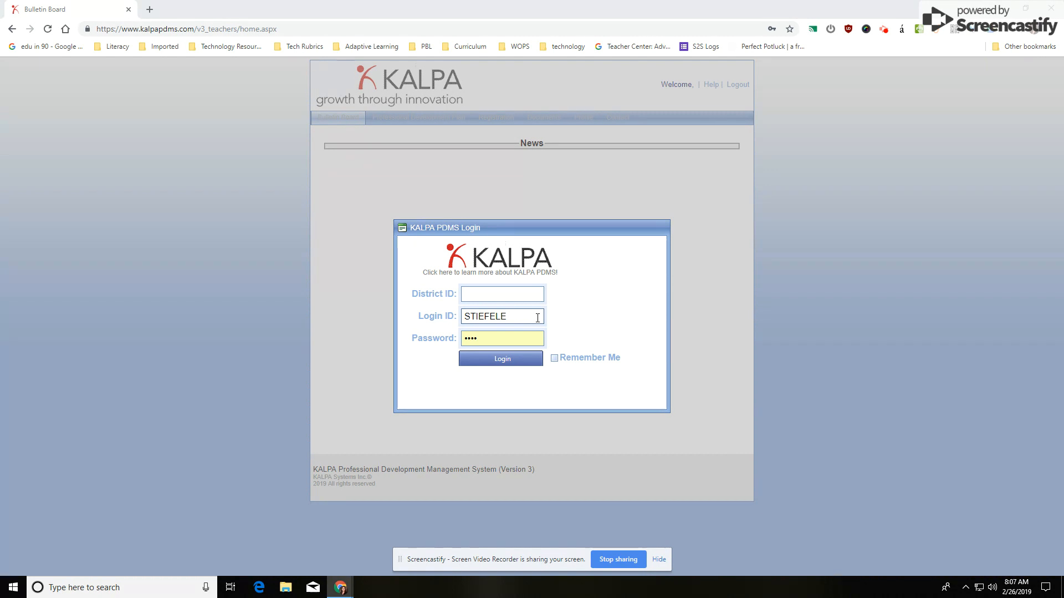
# Enter the login ID and password, then move to the District ID field
pyautogui.click(506, 293)
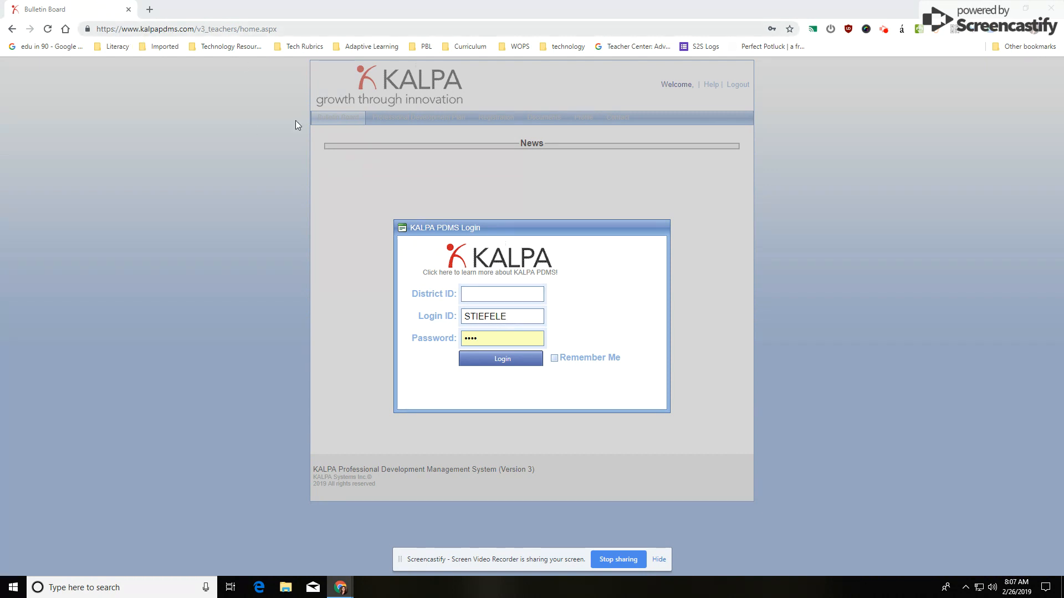
# Log in with saved district ID 70070, dismissing the save-password bubble, and go to Registration
pyautogui.click(519, 294)
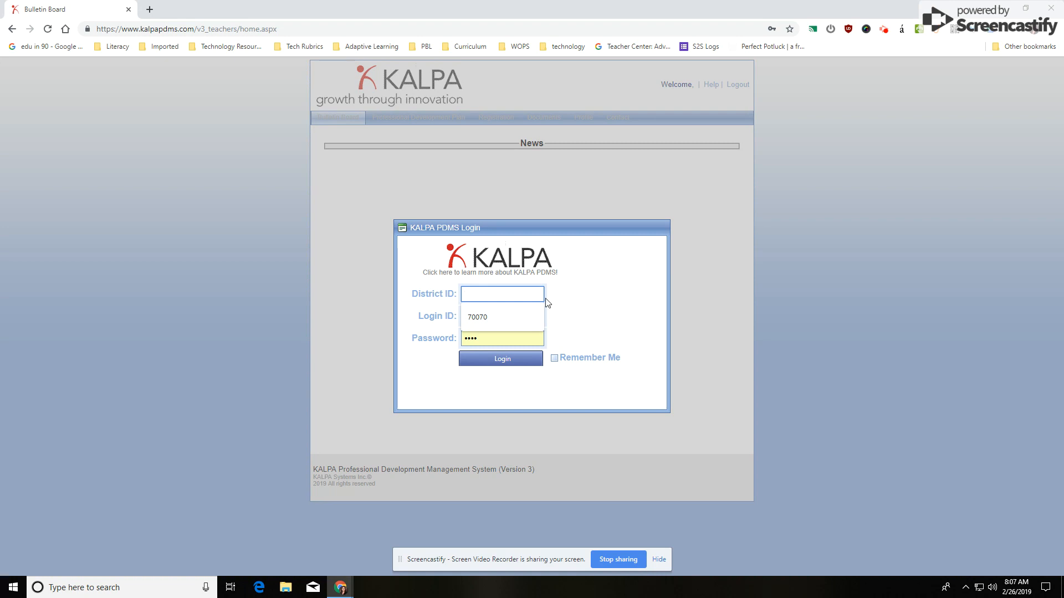
pyautogui.click(517, 317)
pyautogui.click(521, 360)
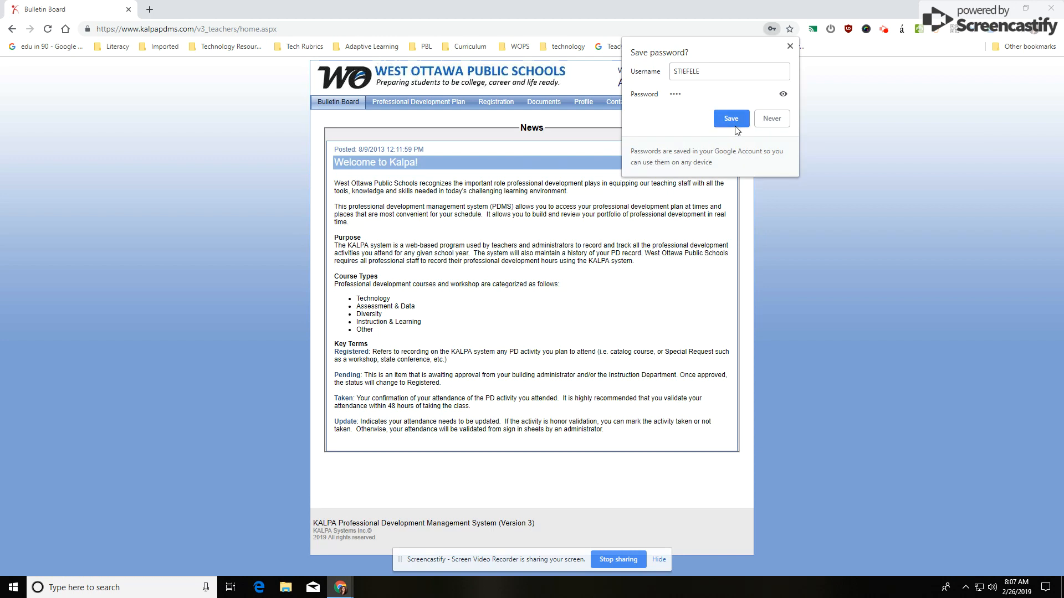
pyautogui.click(789, 45)
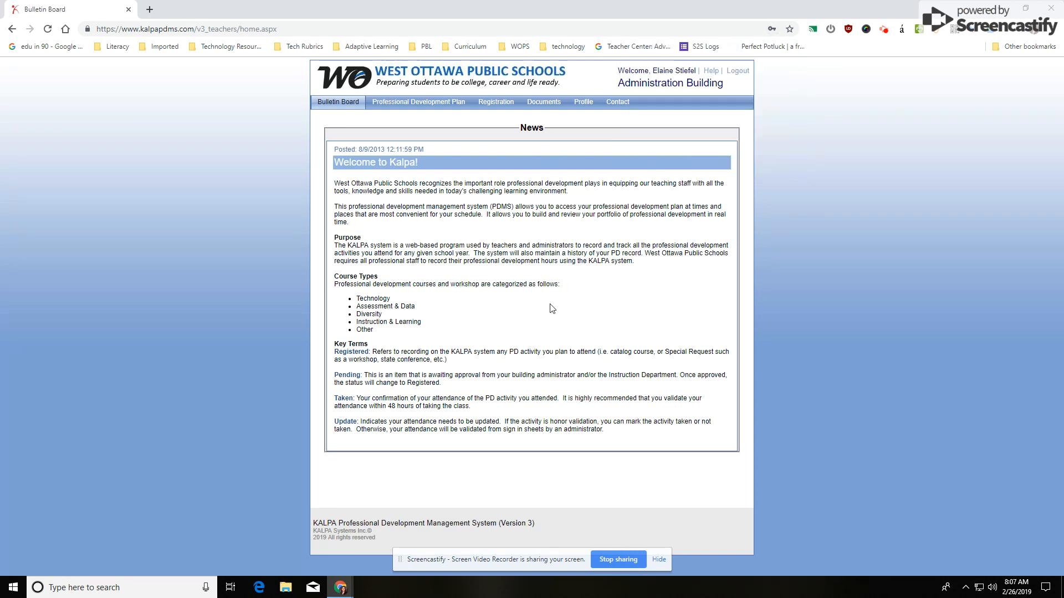
pyautogui.click(495, 103)
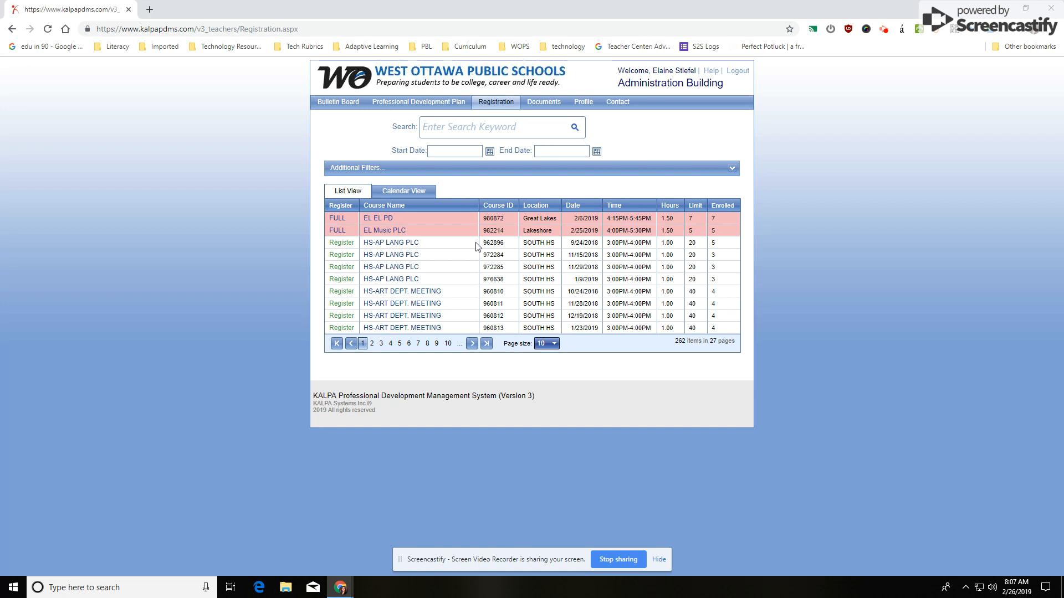
# Set the course list start date to March 6, 2019
pyautogui.click(488, 153)
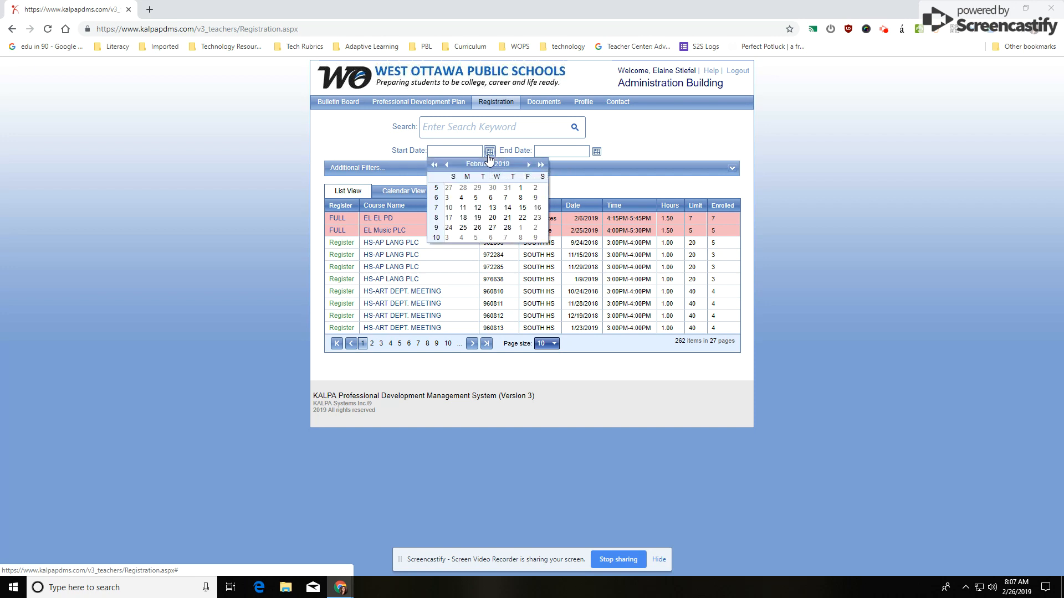
pyautogui.click(528, 165)
pyautogui.click(490, 197)
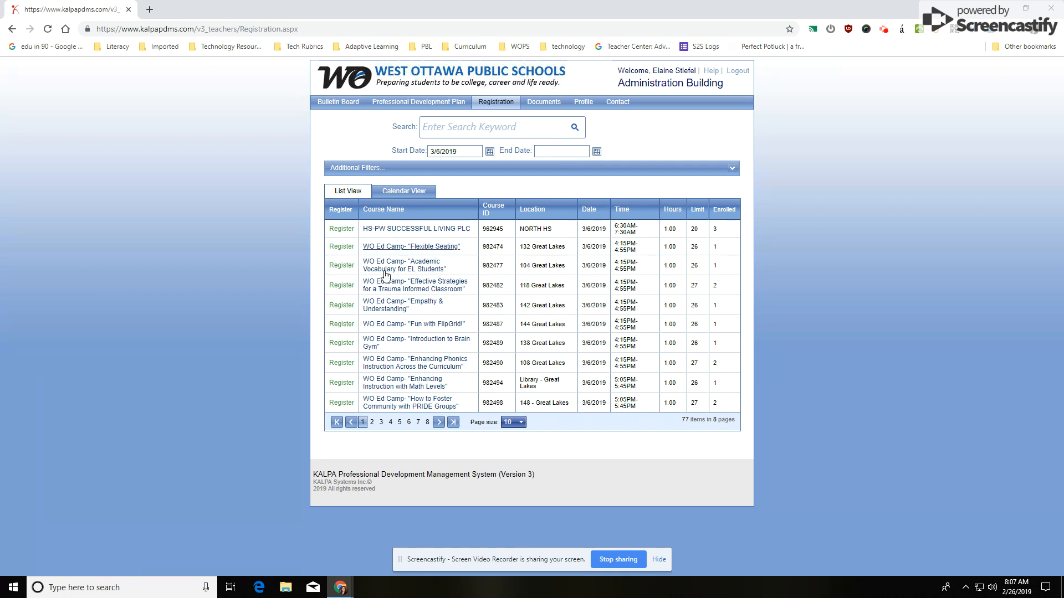
# Set the end date to March 6, 2019 and select course ID 982474 Flexible Seating
pyautogui.click(596, 151)
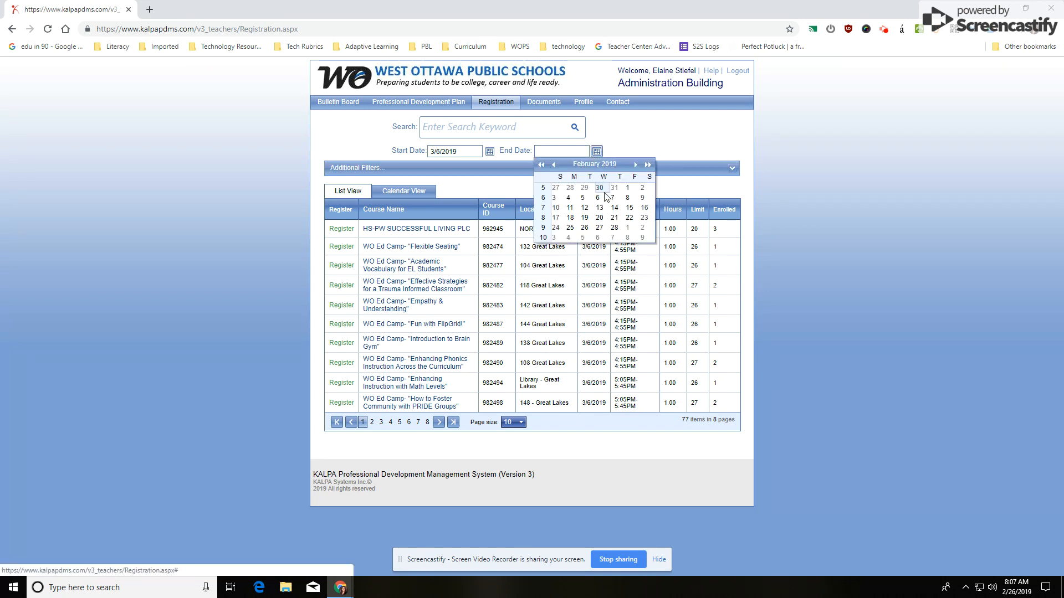
pyautogui.click(636, 164)
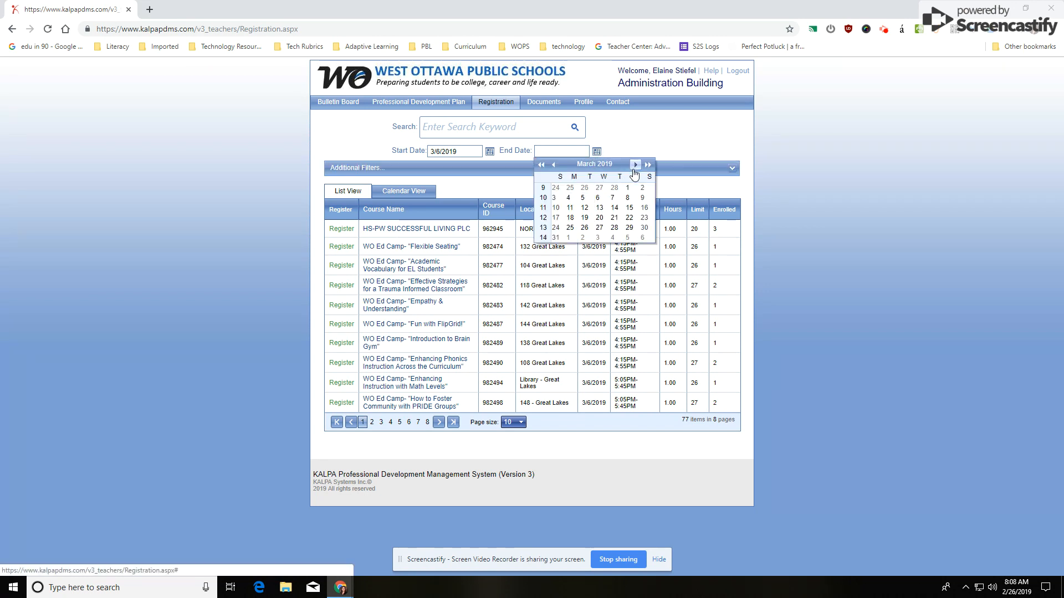
pyautogui.click(598, 198)
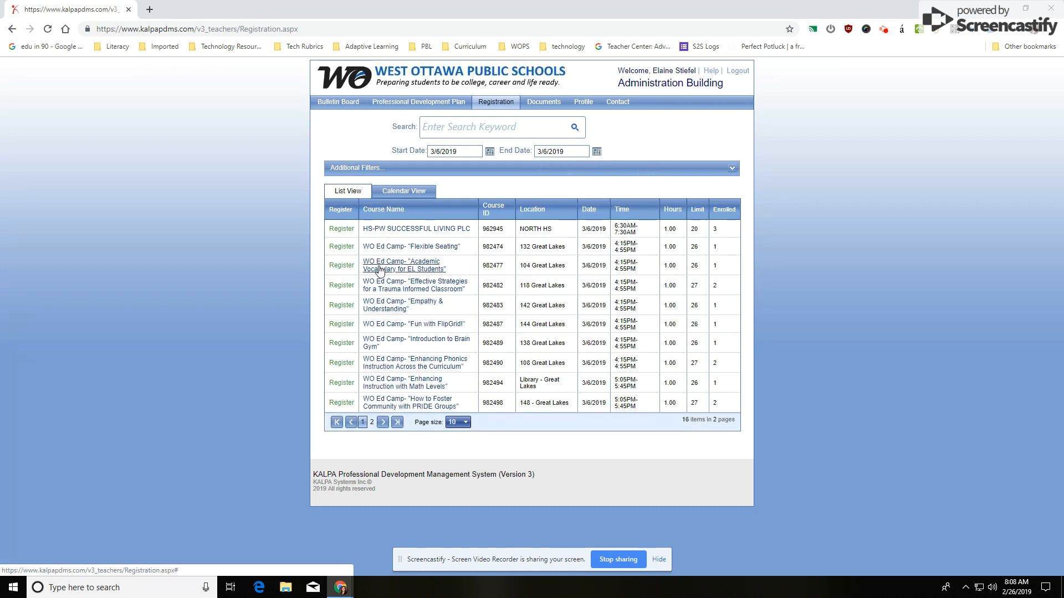
pyautogui.doubleClick(497, 247)
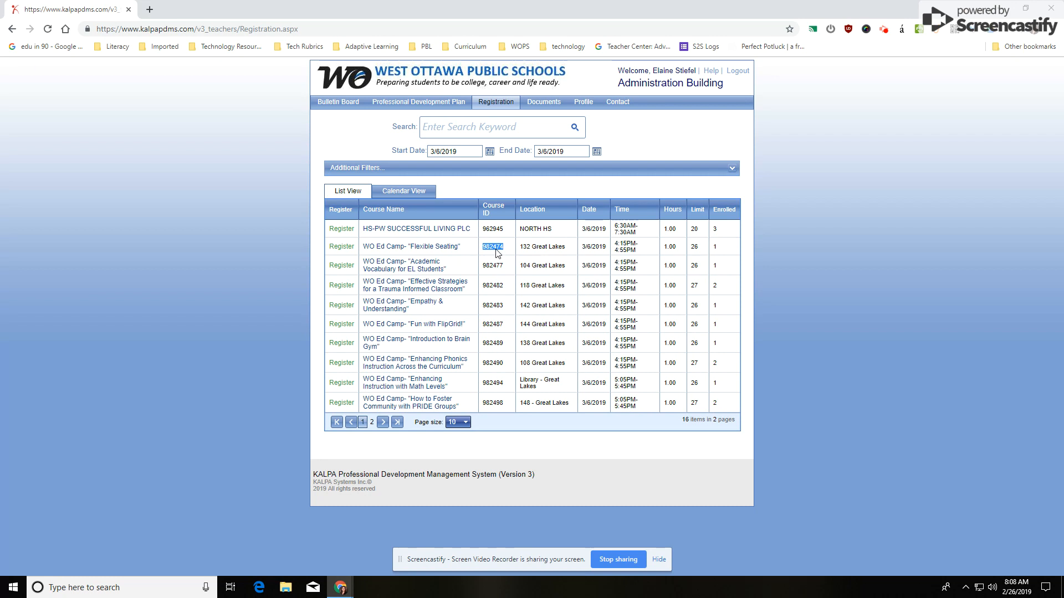
# Move the start date back to February 12, 2019 and search for course 982474
pyautogui.click(493, 129)
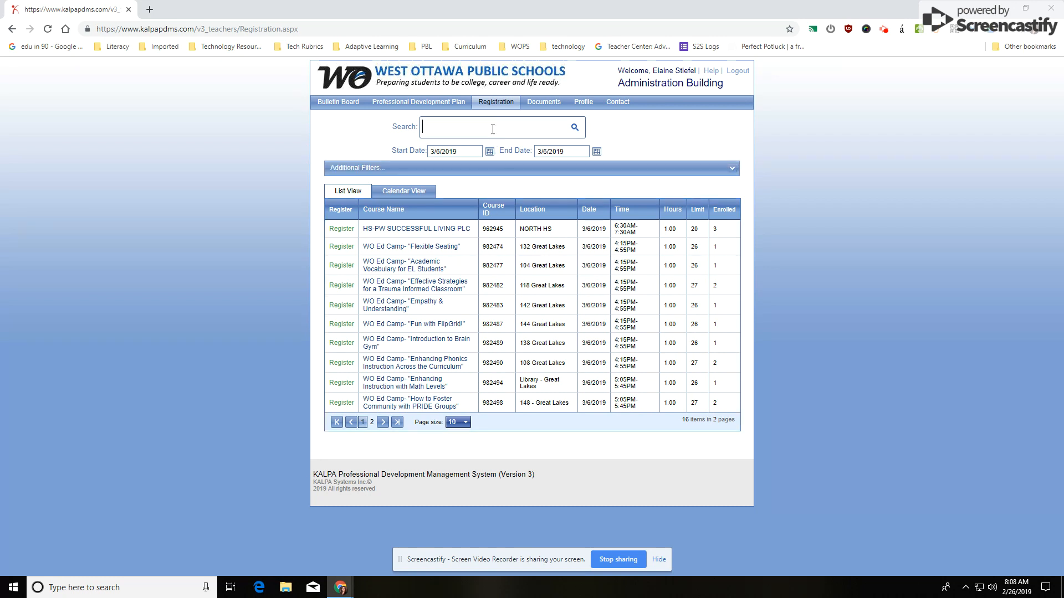
pyautogui.click(489, 152)
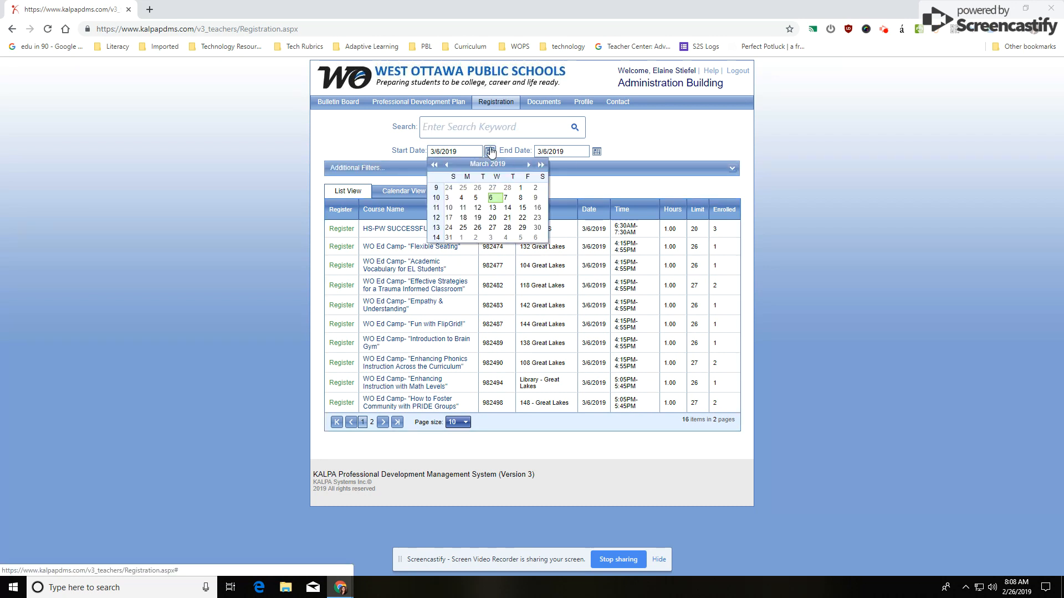
pyautogui.click(447, 165)
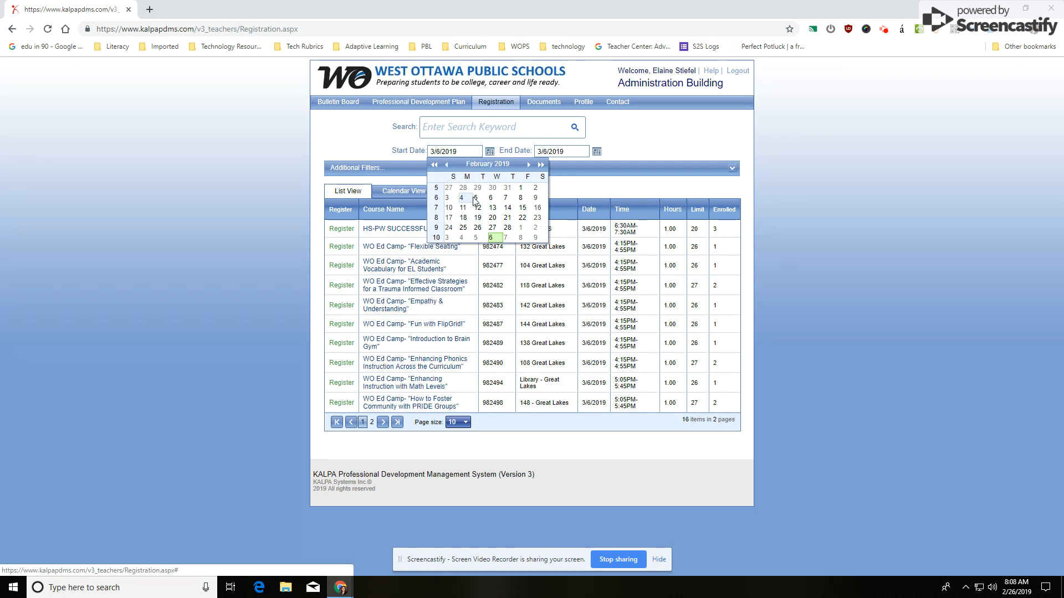
pyautogui.click(481, 208)
pyautogui.click(478, 131)
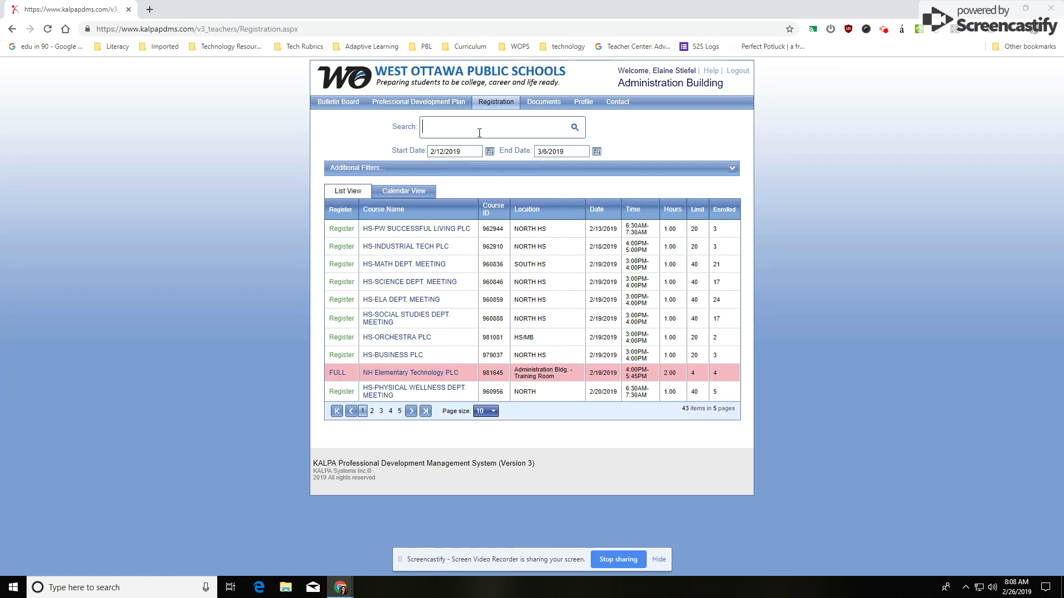
pyautogui.write('982474')
pyautogui.click(577, 125)
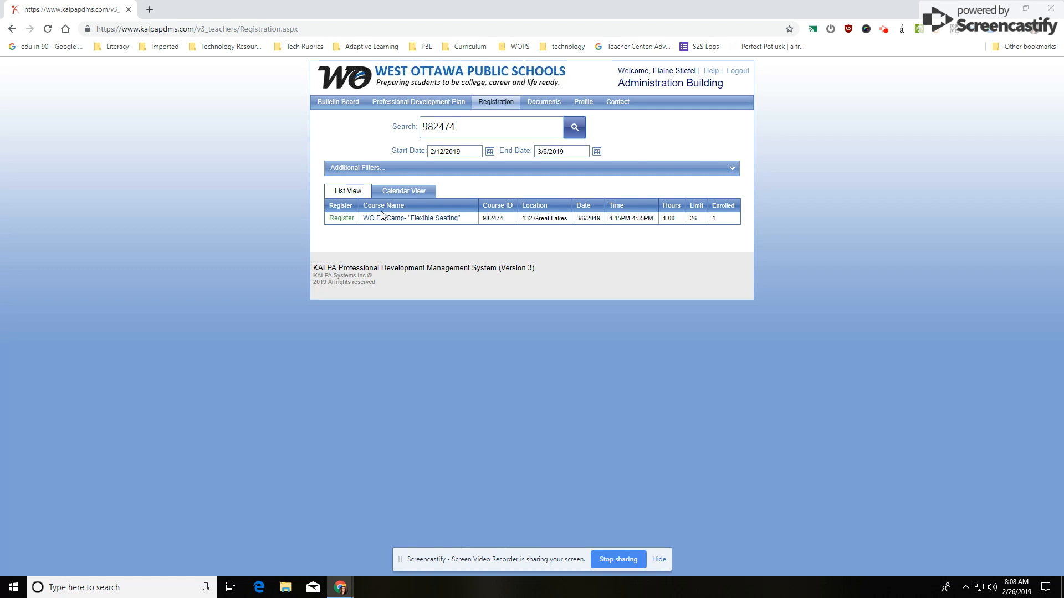
# Register for Flexible Seating and confirm replacing the conflicting Fun with FlipGrid session
pyautogui.click(341, 220)
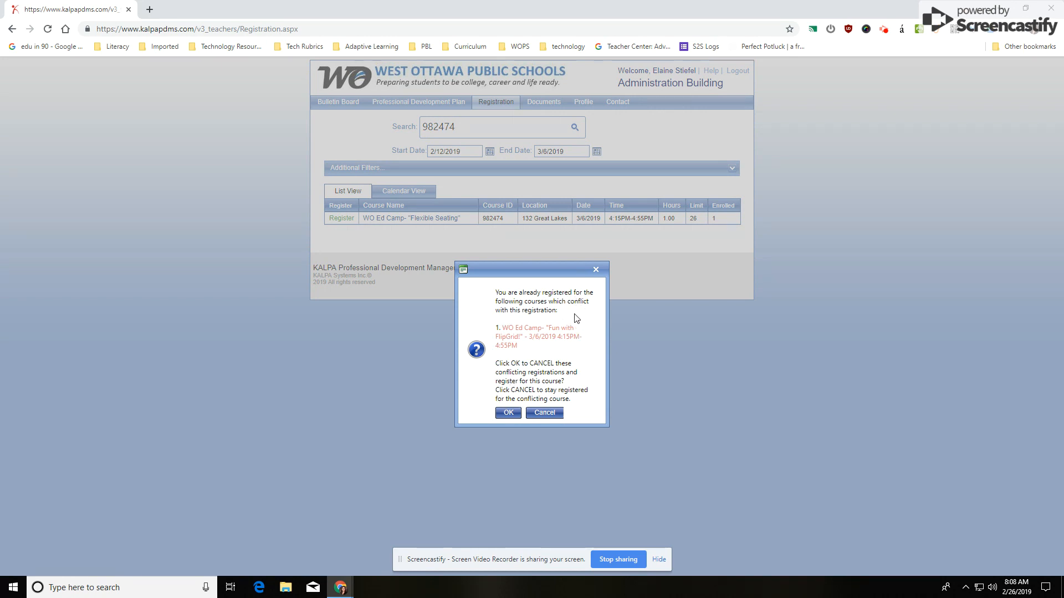
pyautogui.click(538, 412)
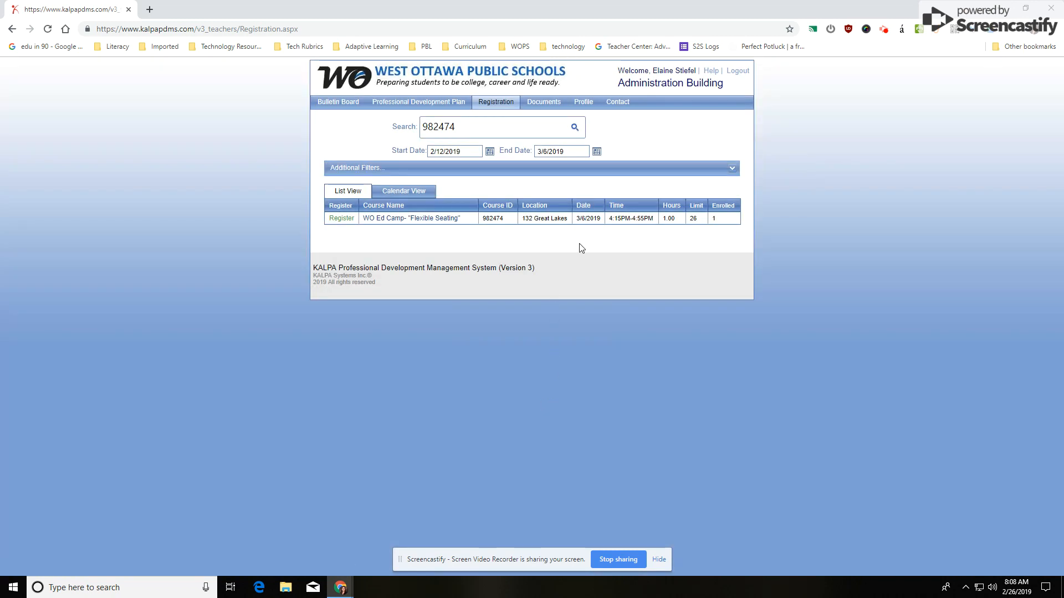